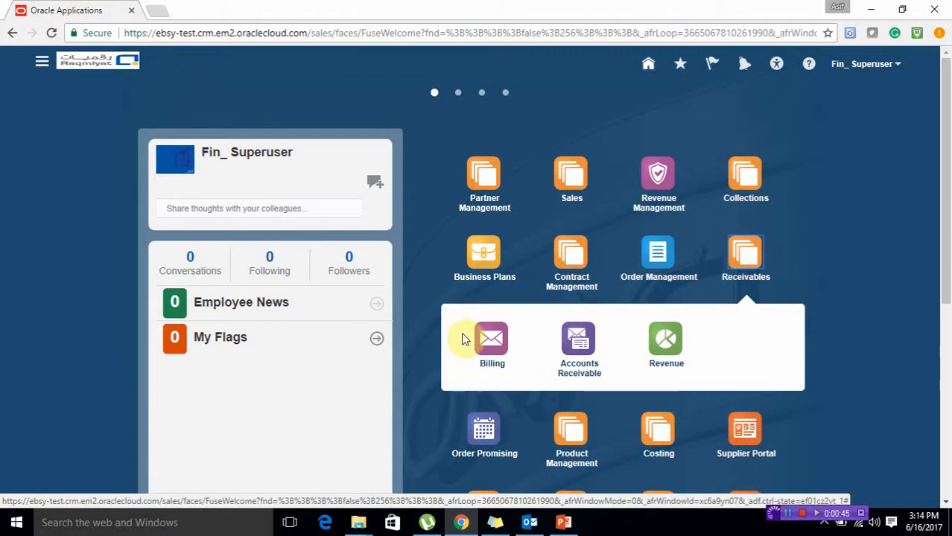
Step: Open the Accounts Receivable work area and start creating a new receipt
{"action": "left_click", "coordinate": [578, 341]}
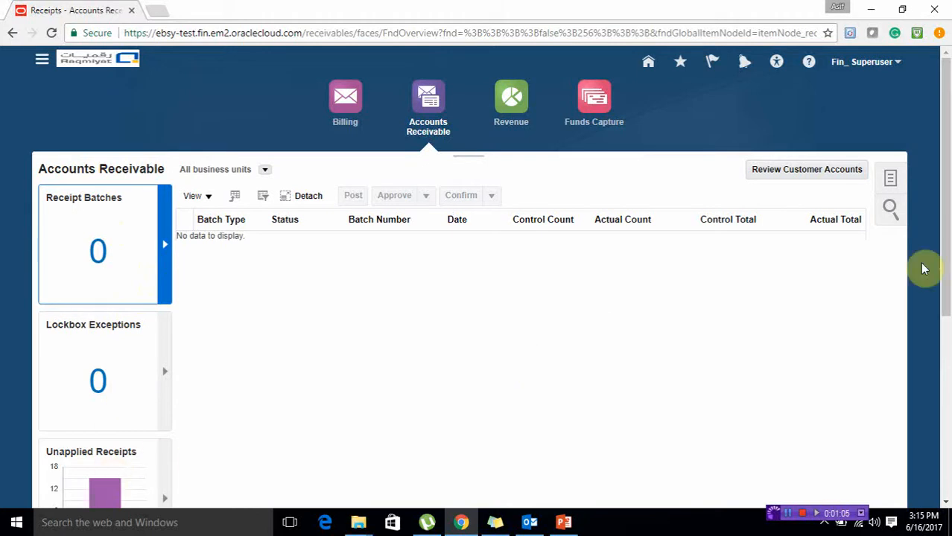
{"action": "left_click_drag", "start_coordinate": [948, 232], "coordinate": [943, 313]}
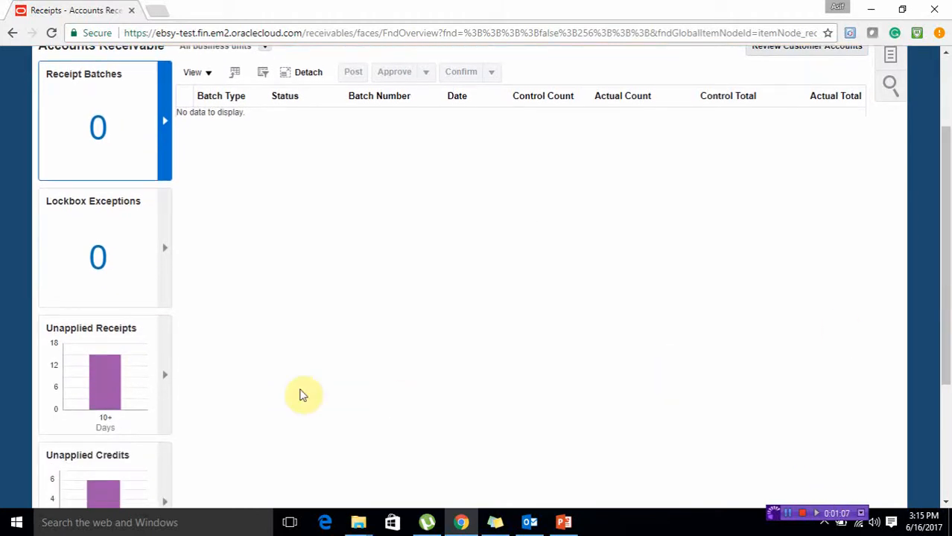
{"action": "mouse_move", "coordinate": [114, 385]}
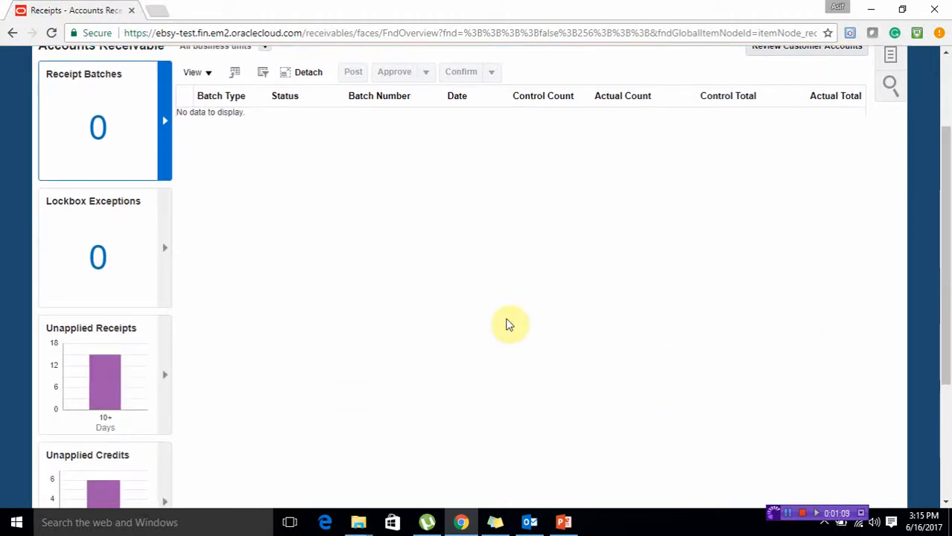
{"action": "left_click_drag", "start_coordinate": [945, 350], "coordinate": [946, 253]}
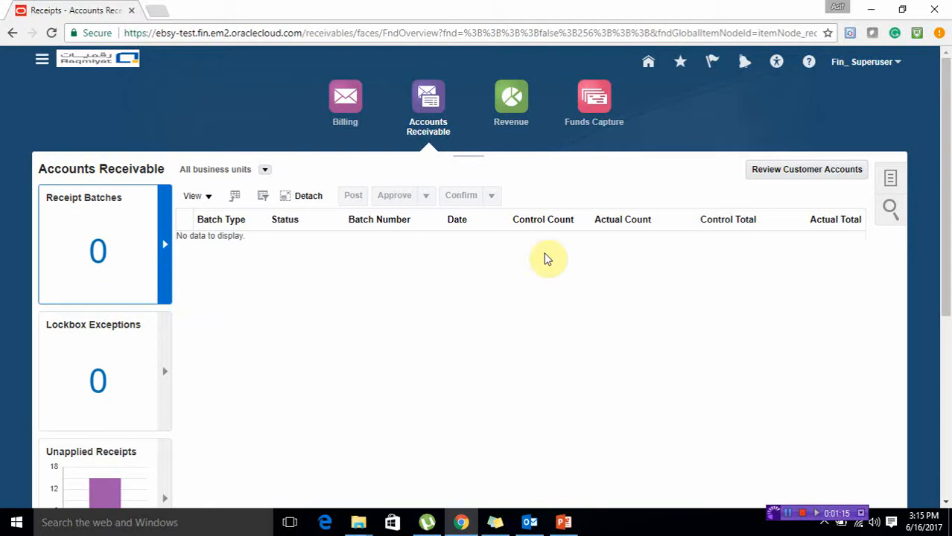
{"action": "left_click", "coordinate": [883, 181]}
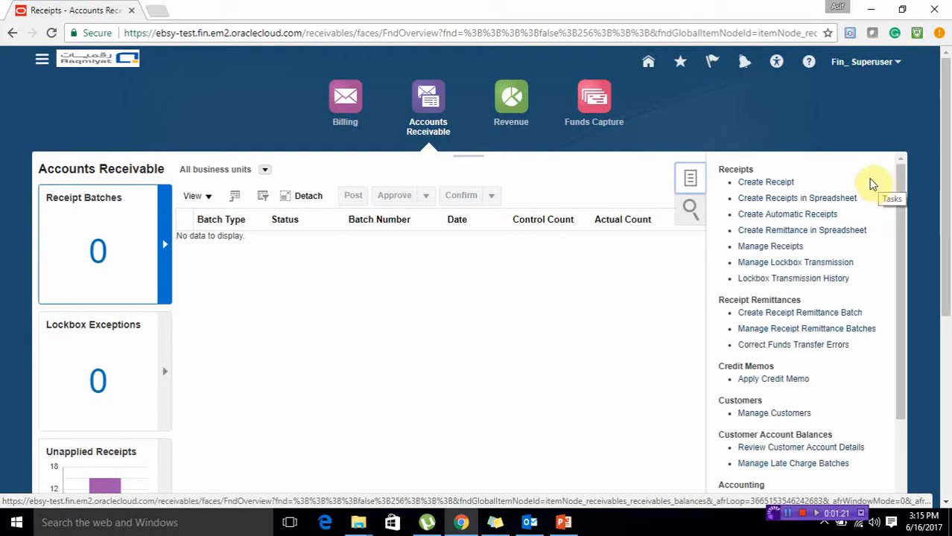
{"action": "left_click", "coordinate": [775, 183]}
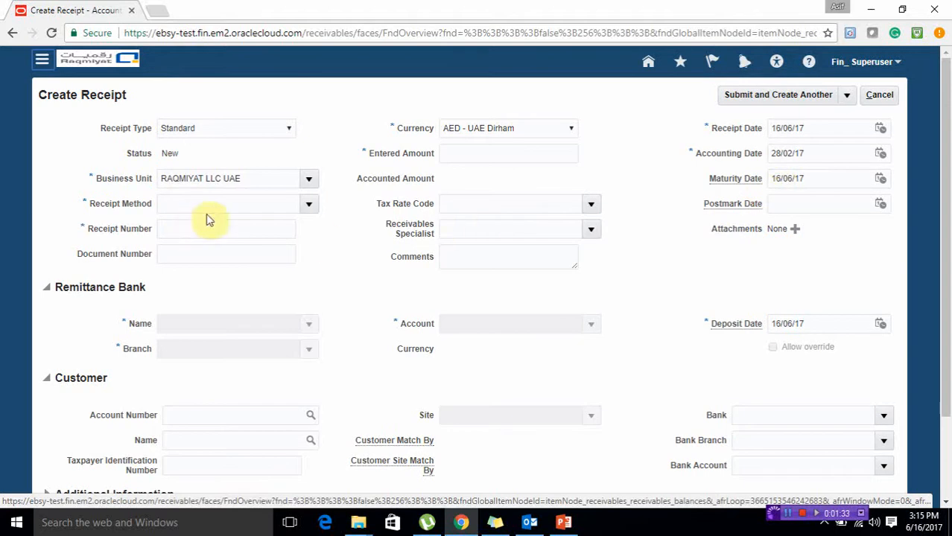
Step: Set the receipt method to RAQ_CHECK_AE with the RAQMIYAT_ENBD_AED remittance account
{"action": "left_click", "coordinate": [231, 205]}
{"action": "left_click", "coordinate": [310, 205]}
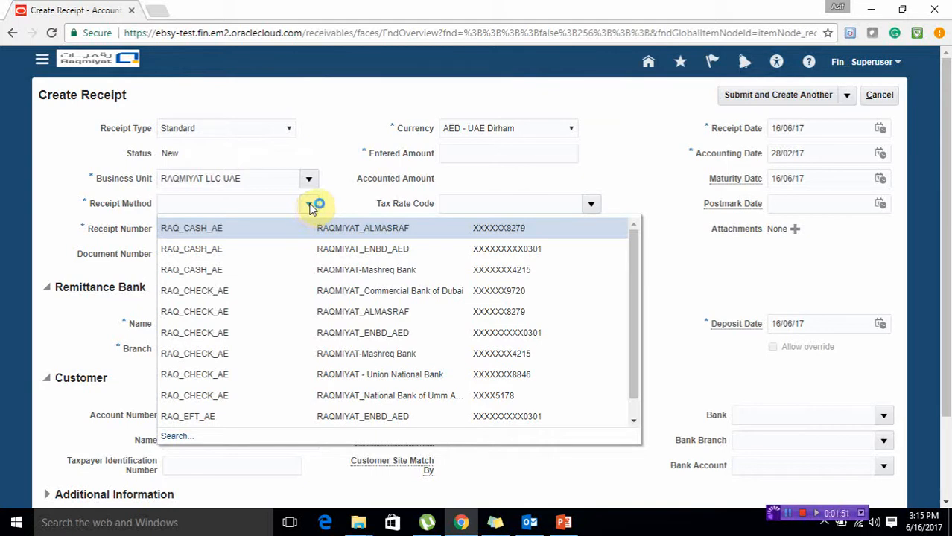
{"action": "left_click", "coordinate": [420, 328]}
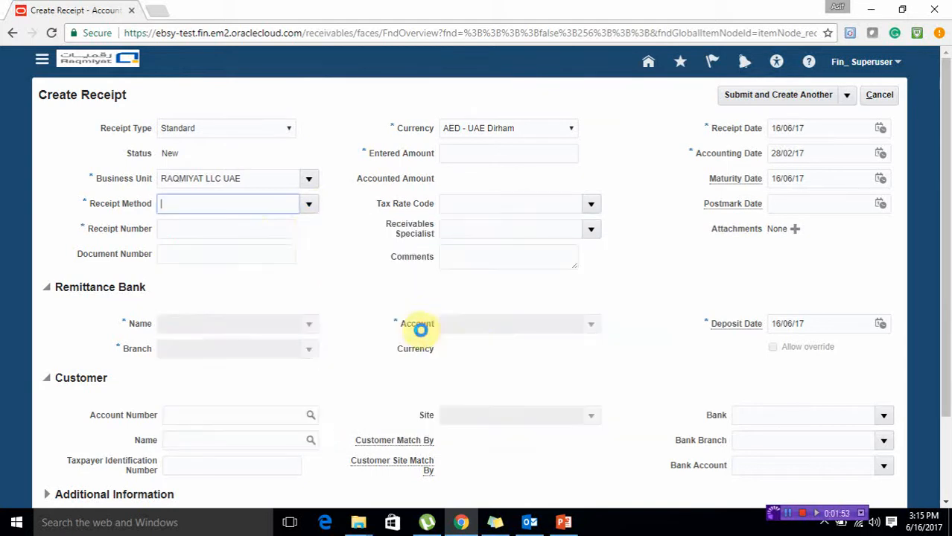
Step: Enter 6987458 as the receipt number and 21060 as the entered amount in AED
{"action": "left_click", "coordinate": [211, 232]}
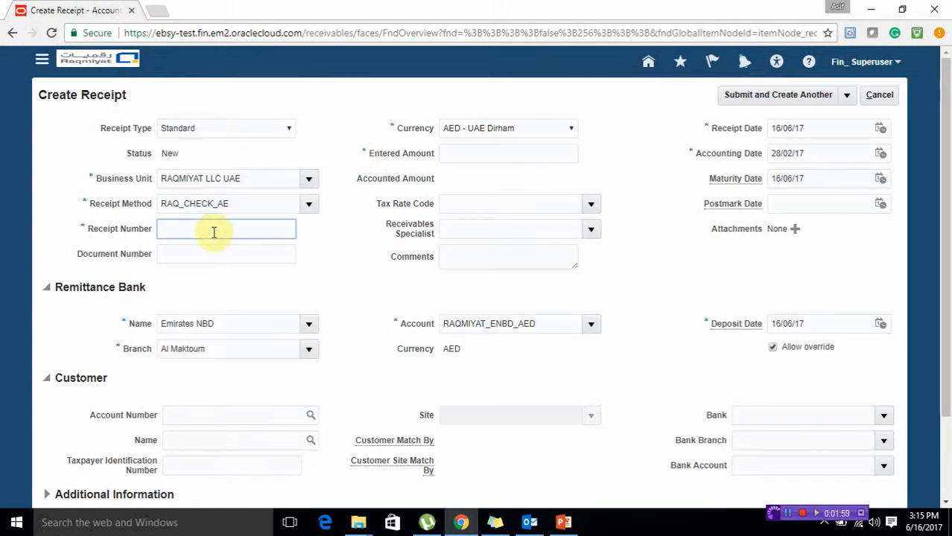
{"action": "type", "text": "6987458"}
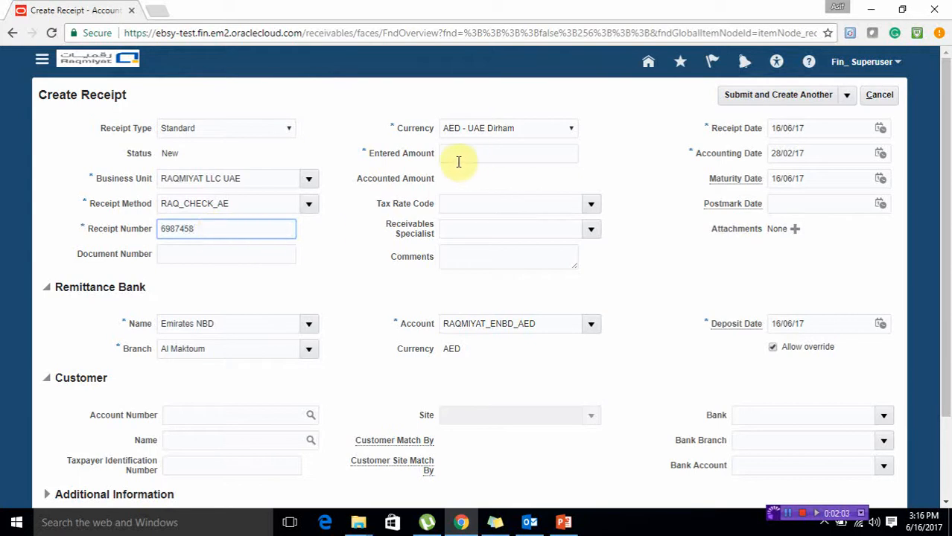
{"action": "left_click", "coordinate": [499, 153]}
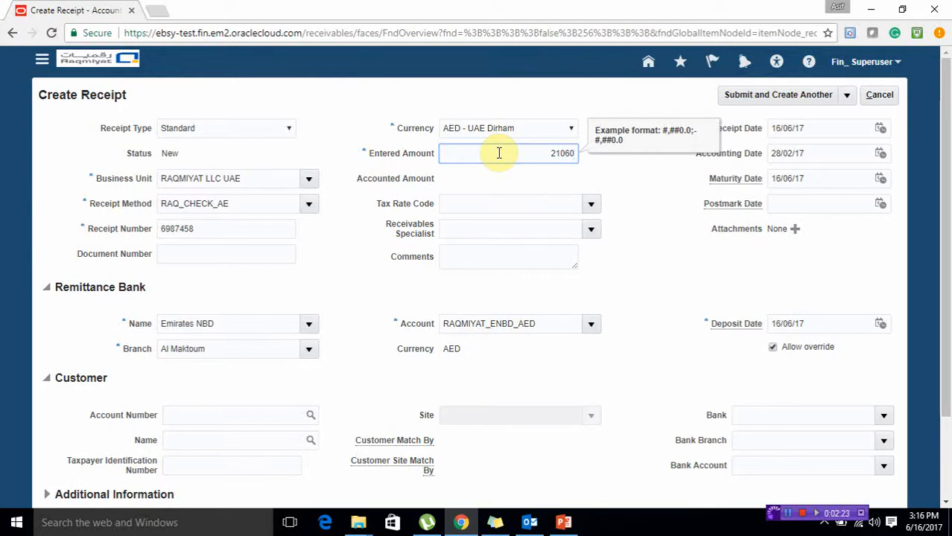
Step: Set the receipt date to 14/03/17
{"action": "left_click", "coordinate": [814, 130]}
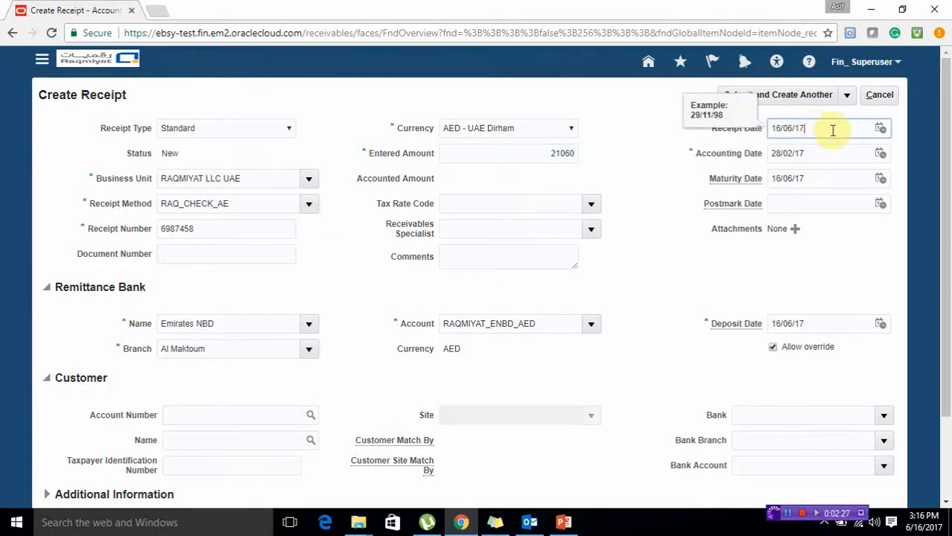
{"action": "left_click", "coordinate": [880, 129]}
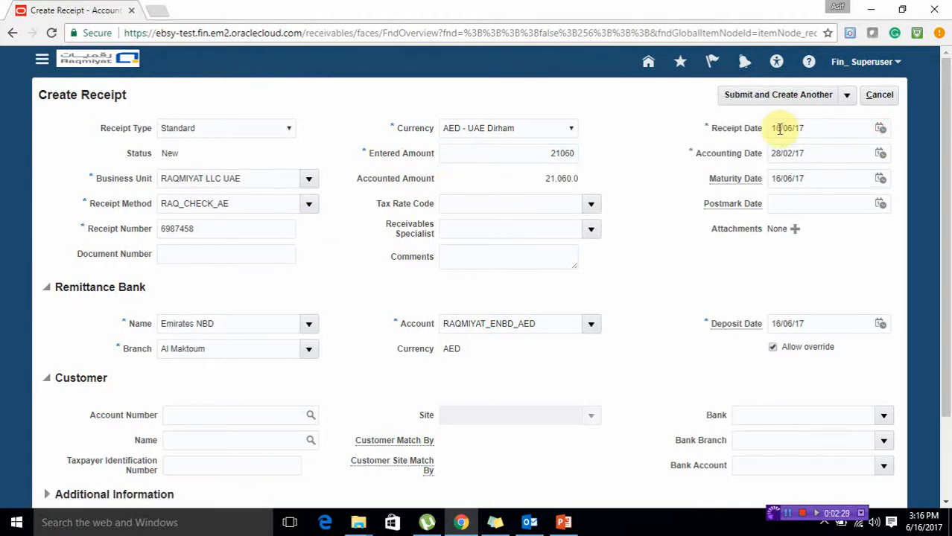
{"action": "left_click", "coordinate": [782, 152]}
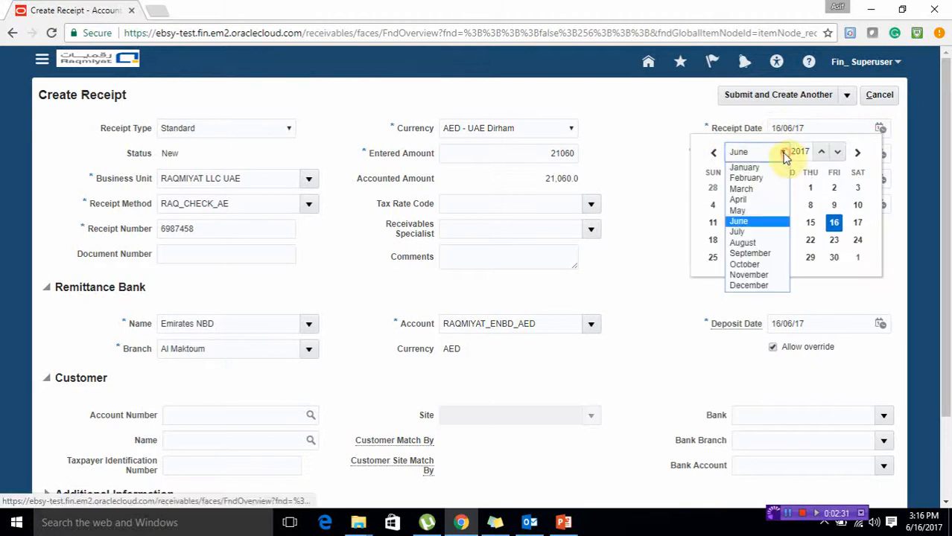
{"action": "left_click", "coordinate": [745, 190]}
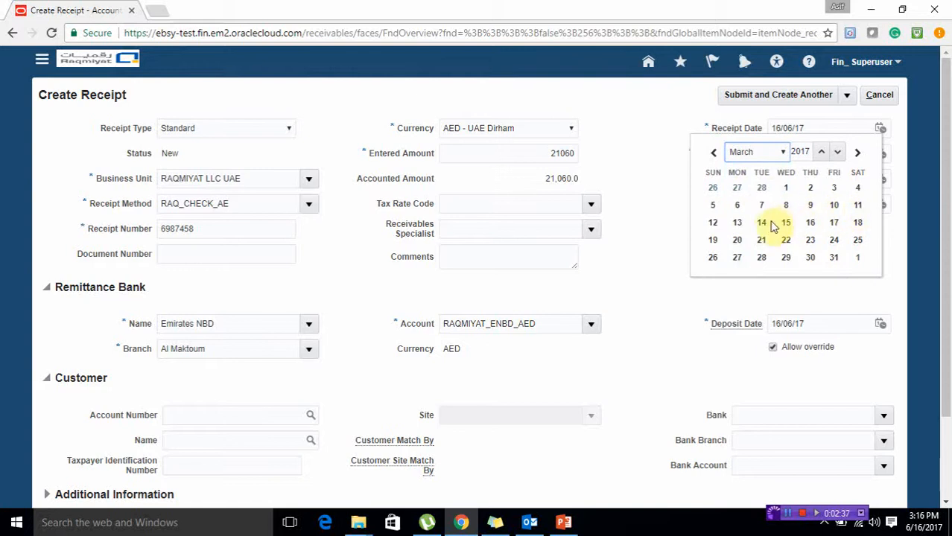
{"action": "left_click", "coordinate": [768, 225]}
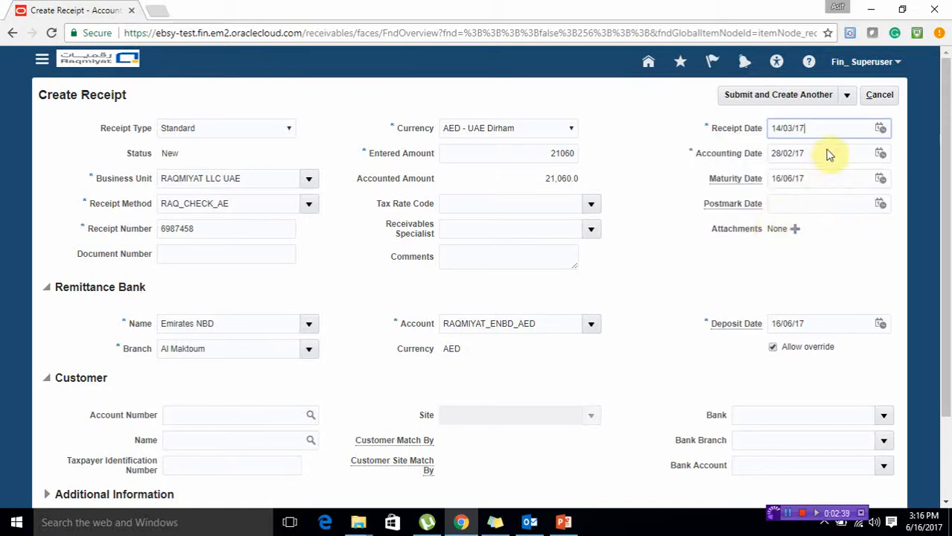
Step: Copy the receipt date 14/03/17 into the accounting date and the maturity date
{"action": "left_click_drag", "start_coordinate": [815, 128], "coordinate": [728, 137]}
{"action": "key", "text": "ctrl+c"}
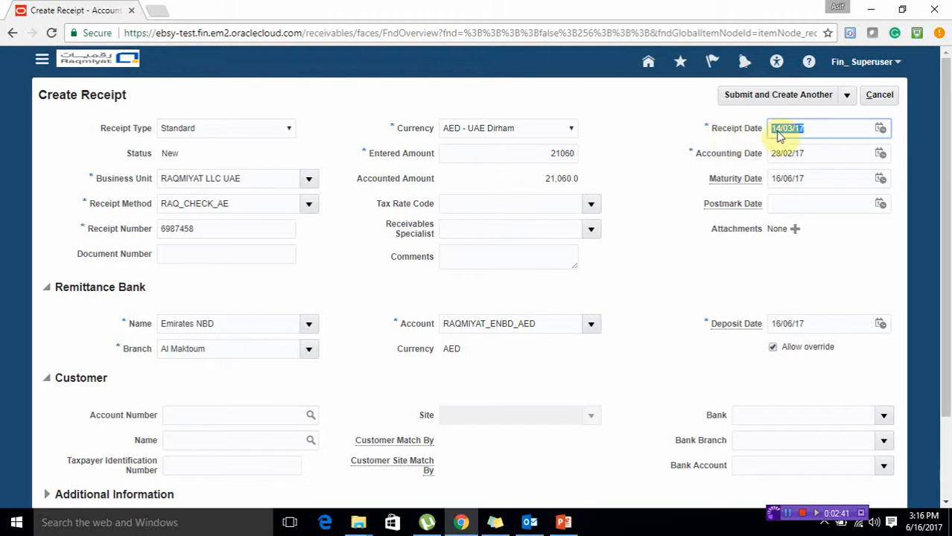
{"action": "left_click_drag", "start_coordinate": [820, 151], "coordinate": [733, 153]}
{"action": "key", "text": "ctrl+v"}
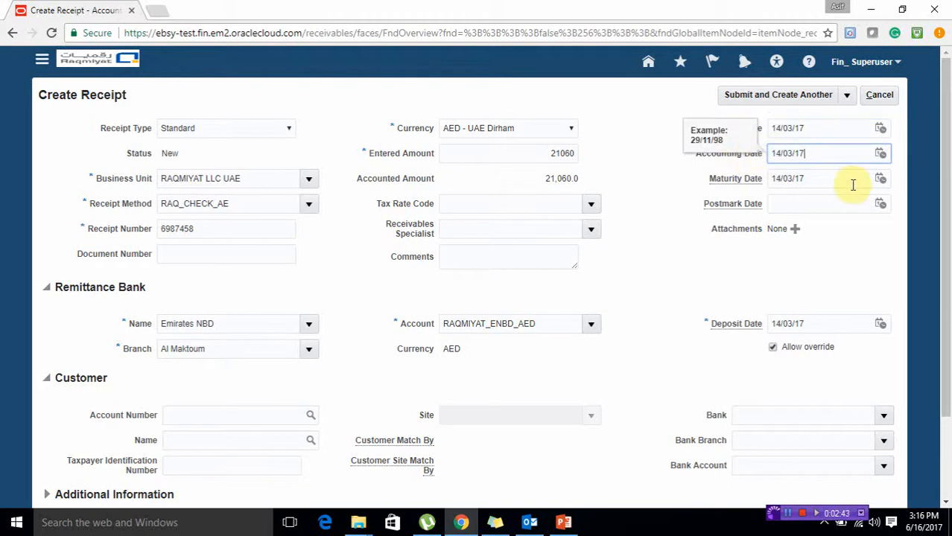
{"action": "left_click", "coordinate": [827, 182]}
{"action": "left_click_drag", "start_coordinate": [827, 180], "coordinate": [754, 187]}
{"action": "key", "text": "ctrl+v"}
Step: Look up the customer account by the name "National Bank%" and select National Bank of Kuwait for the receipt
{"action": "left_click_drag", "start_coordinate": [944, 179], "coordinate": [942, 278]}
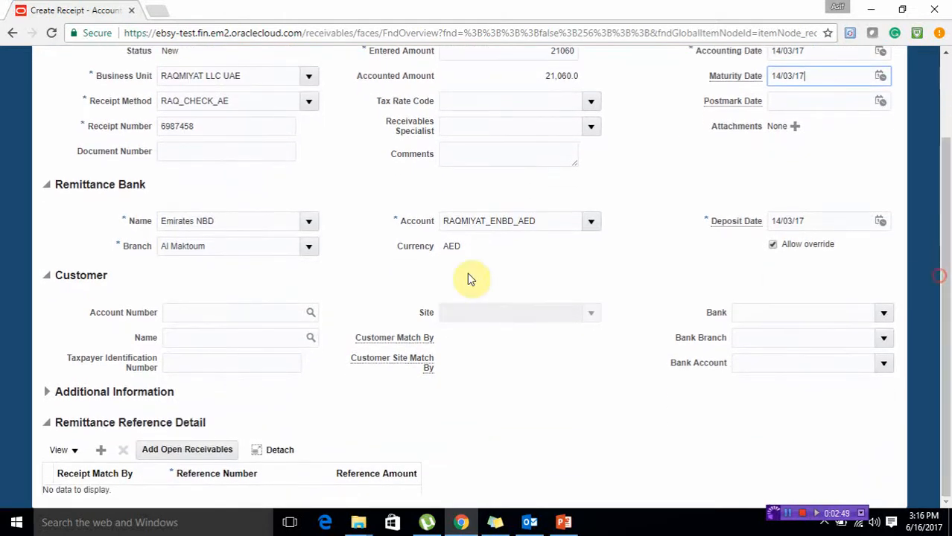
{"action": "left_click", "coordinate": [263, 310]}
{"action": "left_click", "coordinate": [310, 312]}
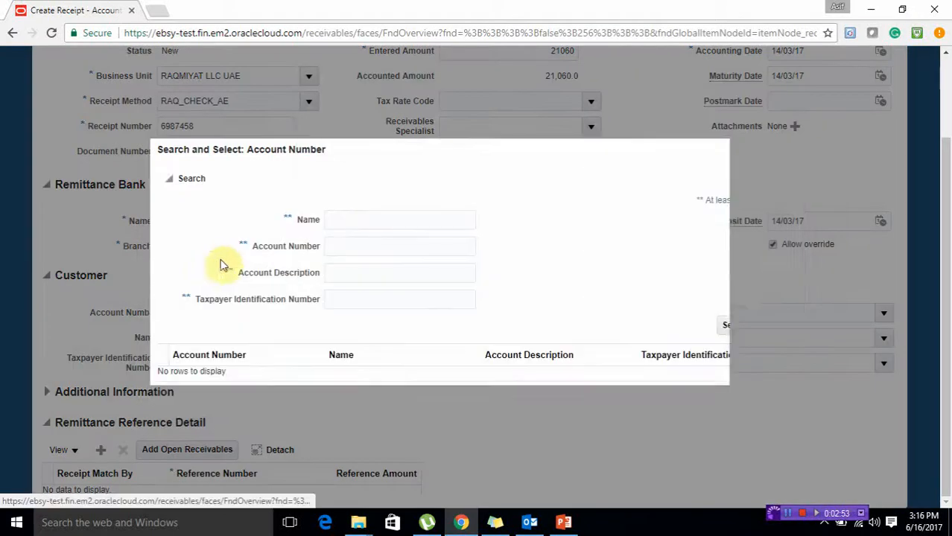
{"action": "left_click", "coordinate": [366, 219]}
{"action": "type", "text": "Na"}
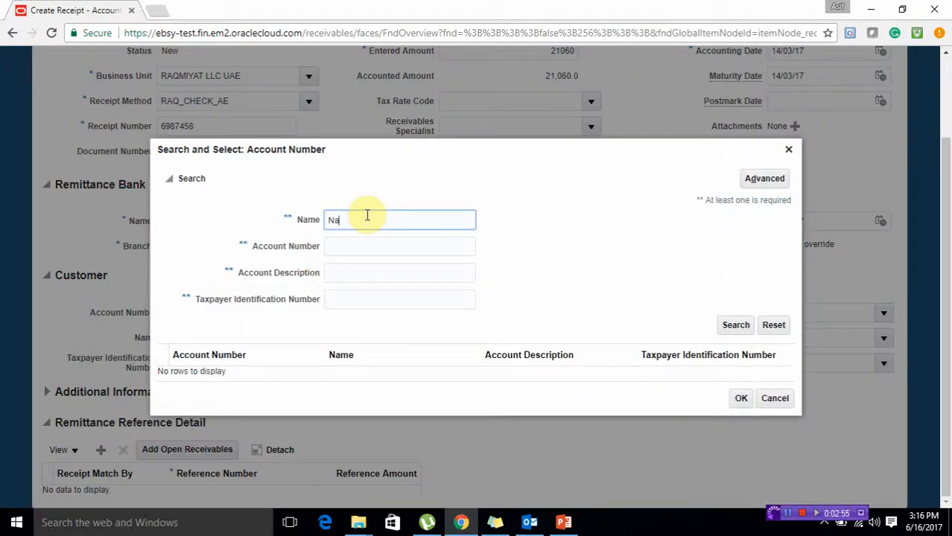
{"action": "type", "text": "tiona"}
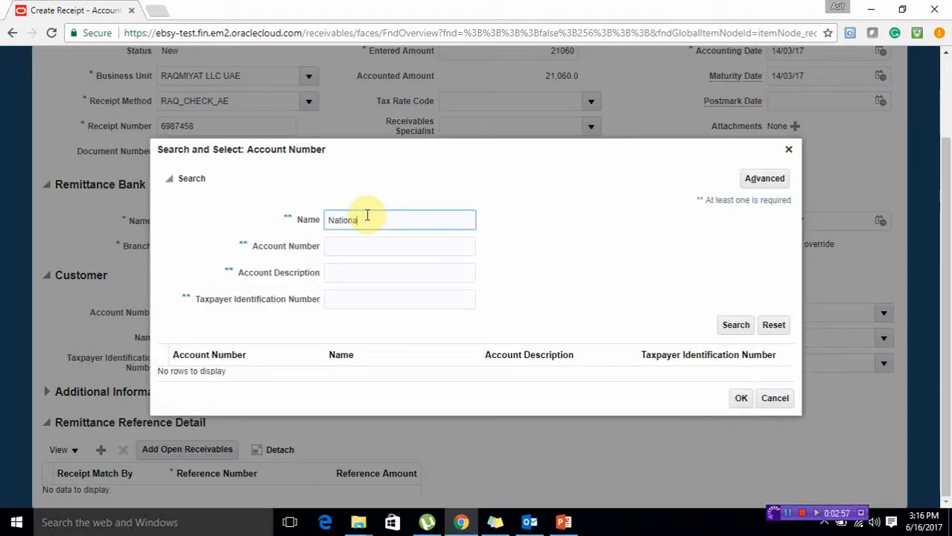
{"action": "type", "text": "l a"}
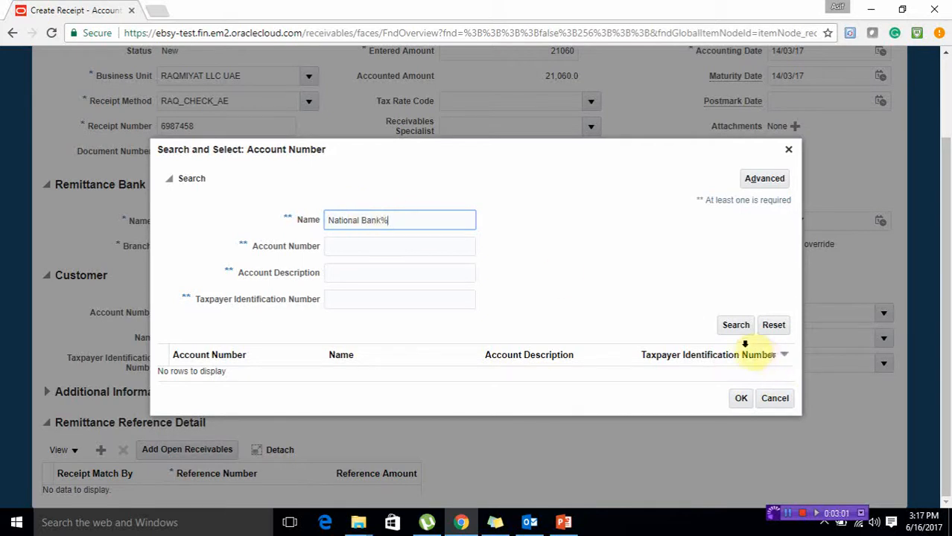
{"action": "left_click", "coordinate": [744, 333]}
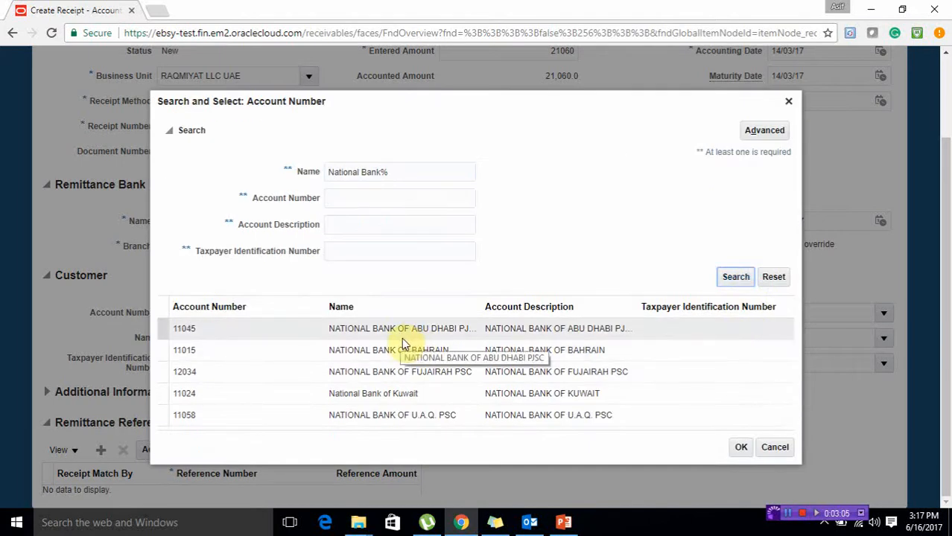
{"action": "left_click", "coordinate": [410, 392]}
{"action": "left_click", "coordinate": [740, 448]}
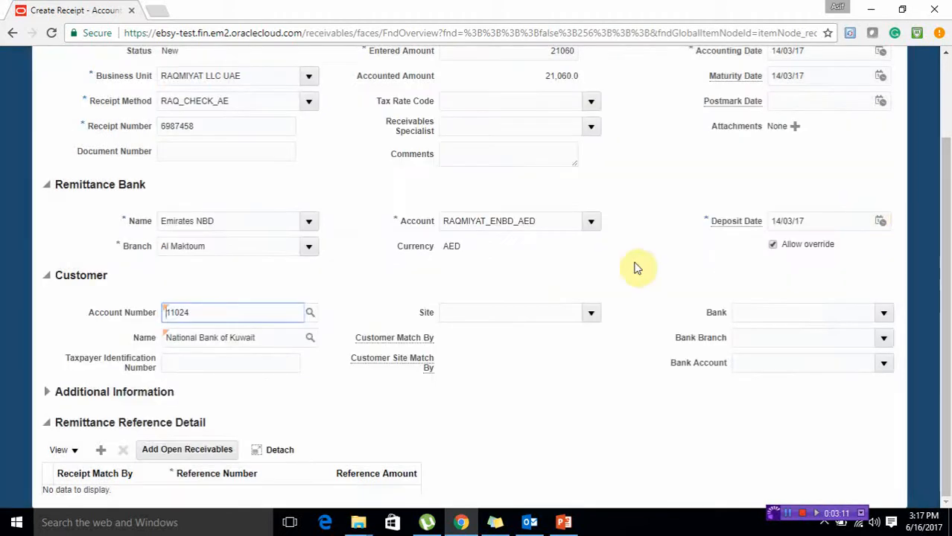
Step: Set the customer site to 477, the primary site
{"action": "left_click", "coordinate": [591, 313]}
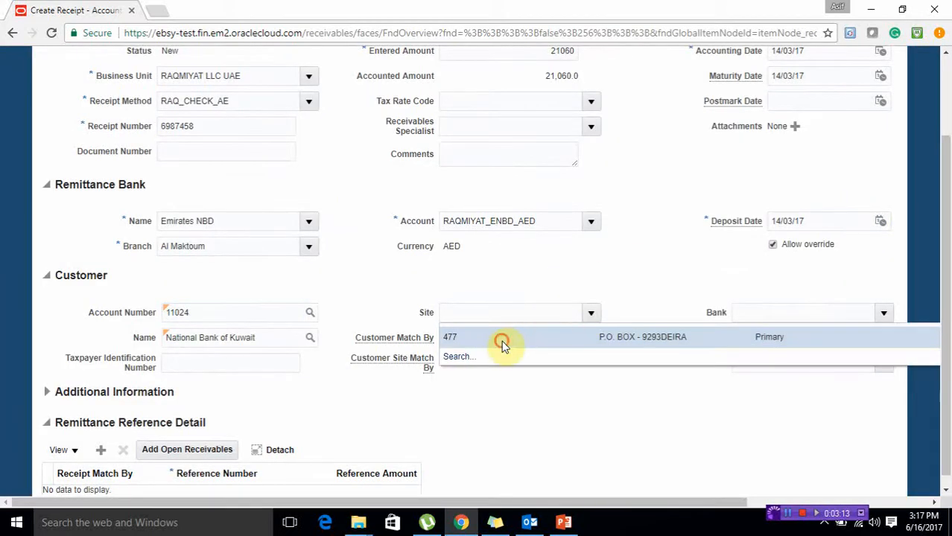
{"action": "left_click", "coordinate": [502, 340]}
{"action": "type", "text": "477"}
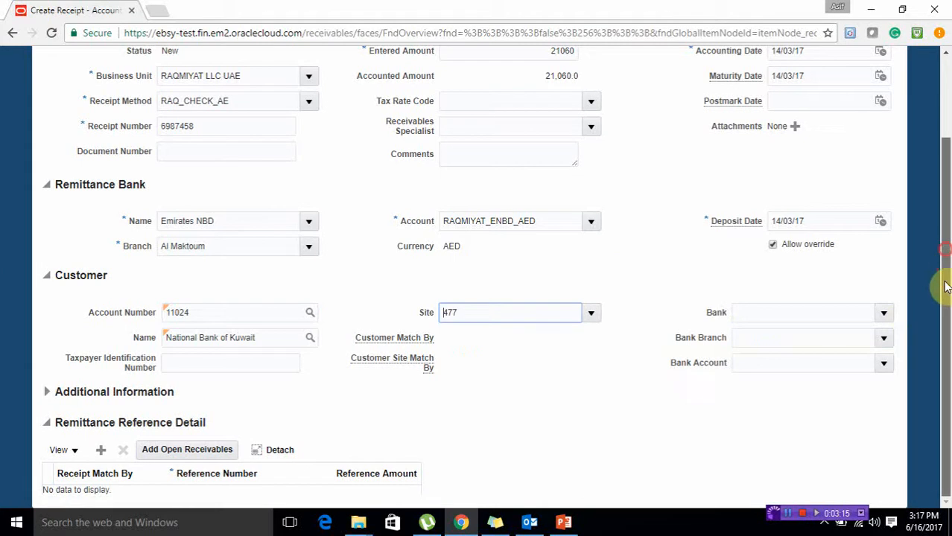
Step: Search the open receivables to add to the receipt, using the copied customer name National Bank of Kuwait as the transaction customer name
{"action": "left_click", "coordinate": [192, 461]}
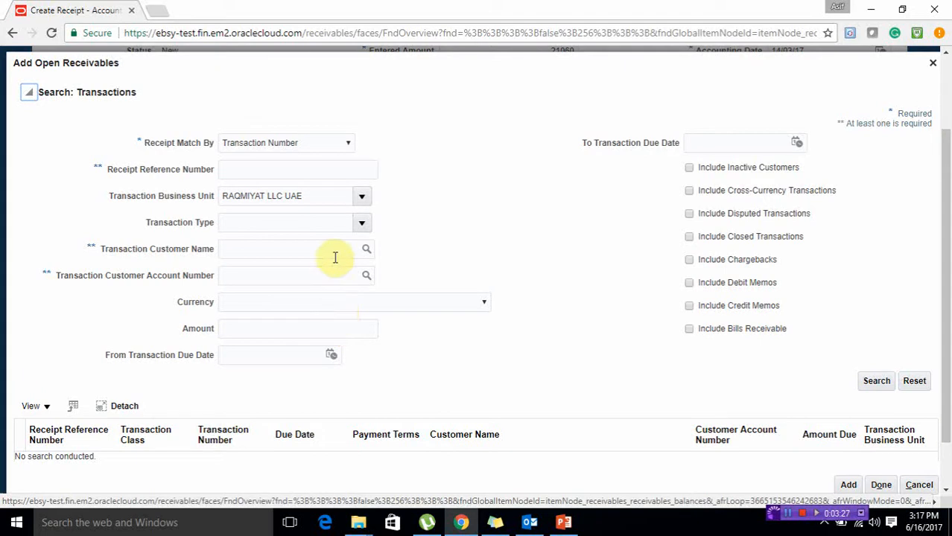
{"action": "left_click", "coordinate": [933, 62]}
{"action": "left_click_drag", "start_coordinate": [277, 335], "coordinate": [138, 337]}
{"action": "key", "text": "ctrl+c"}
{"action": "left_click", "coordinate": [200, 451]}
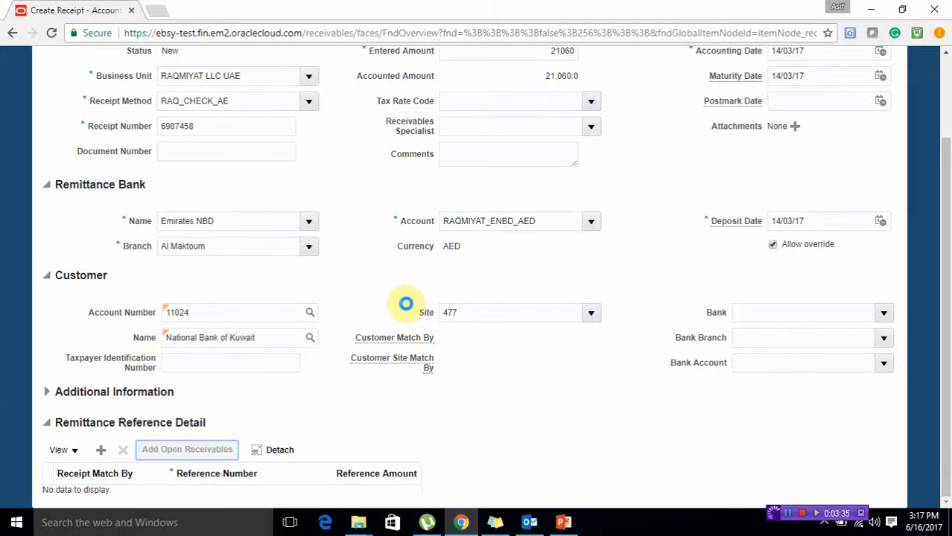
{"action": "left_click", "coordinate": [287, 256]}
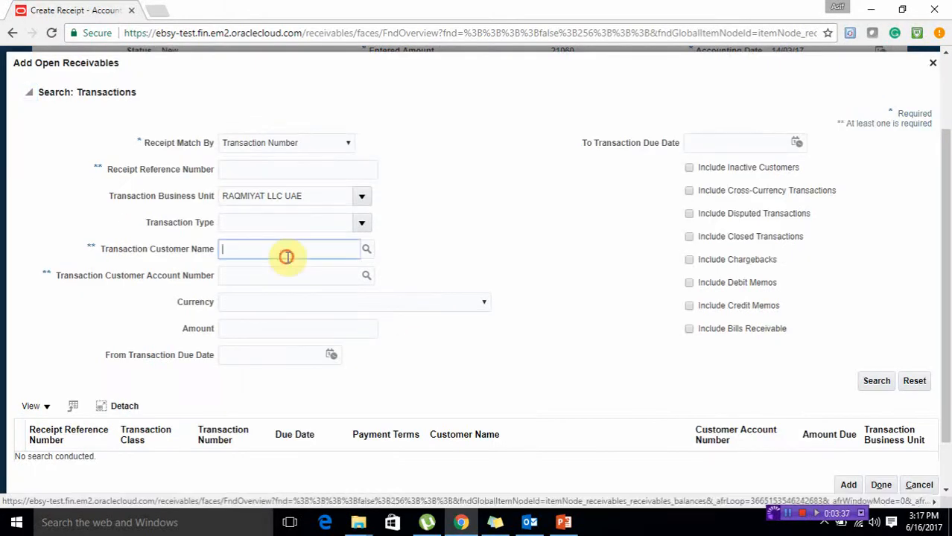
{"action": "key", "text": "ctrl+v"}
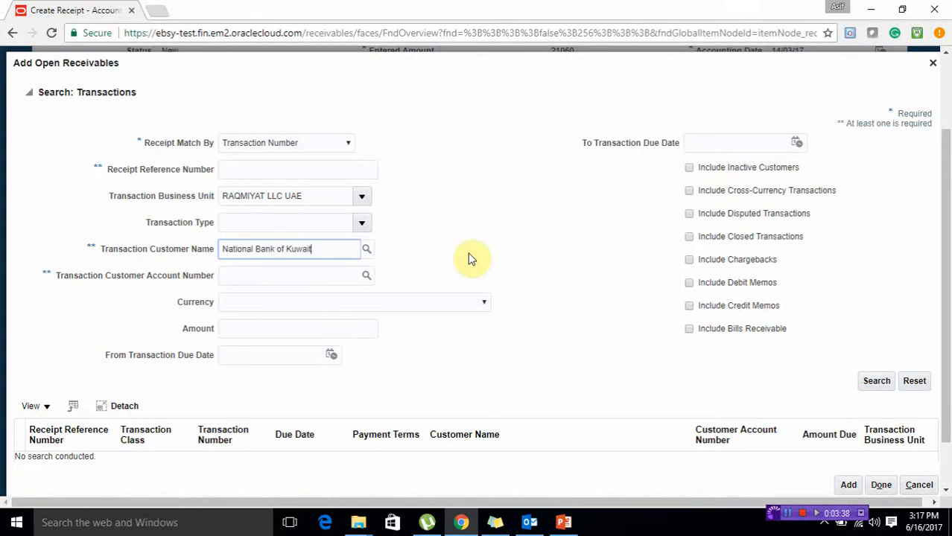
{"action": "left_click", "coordinate": [885, 389]}
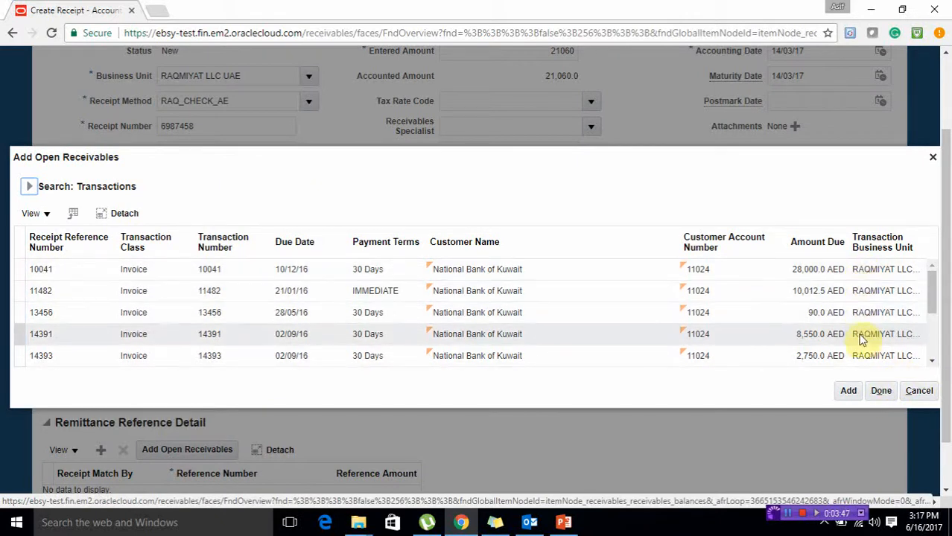
Step: Add the open National Bank of Kuwait invoice for 21,060 AED, due 01/04/17, to the receipt's remittance reference detail
{"action": "left_click", "coordinate": [931, 362]}
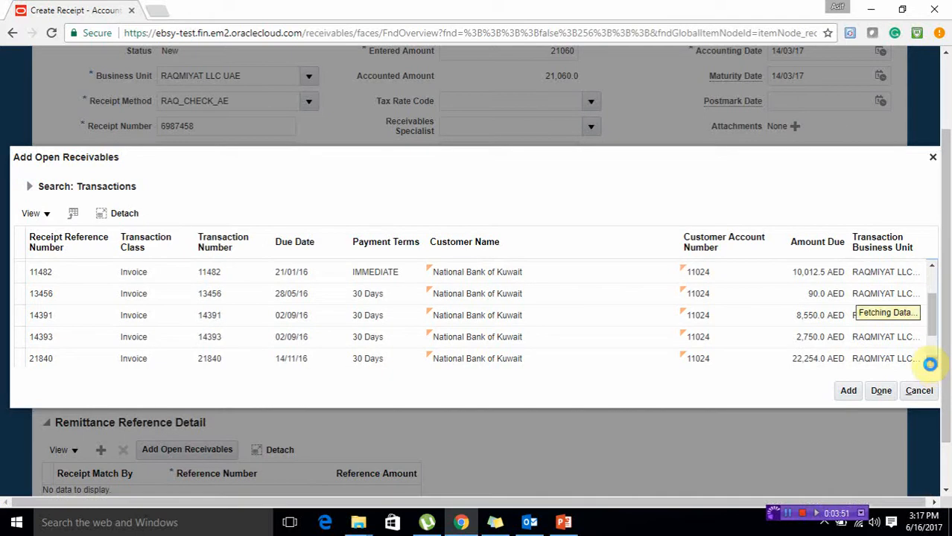
{"action": "left_click", "coordinate": [932, 363]}
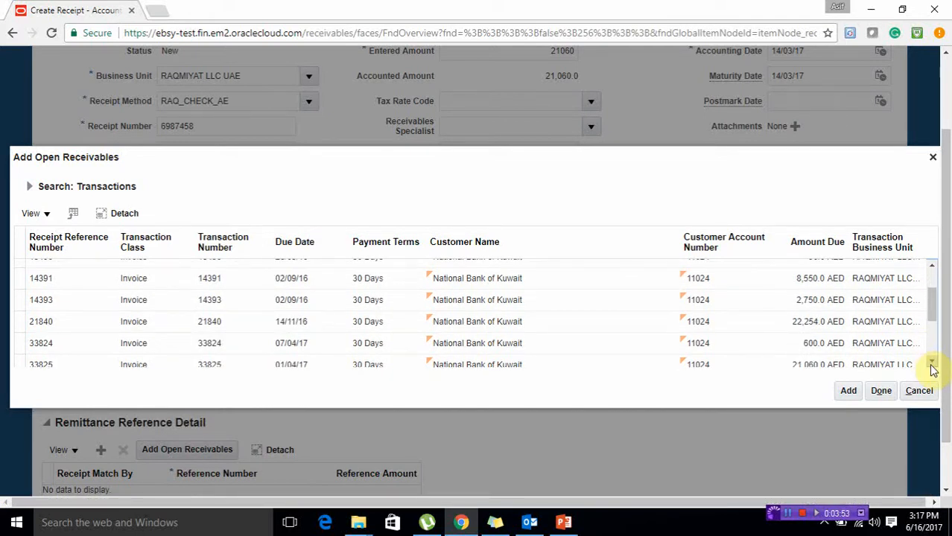
{"action": "left_click", "coordinate": [931, 363]}
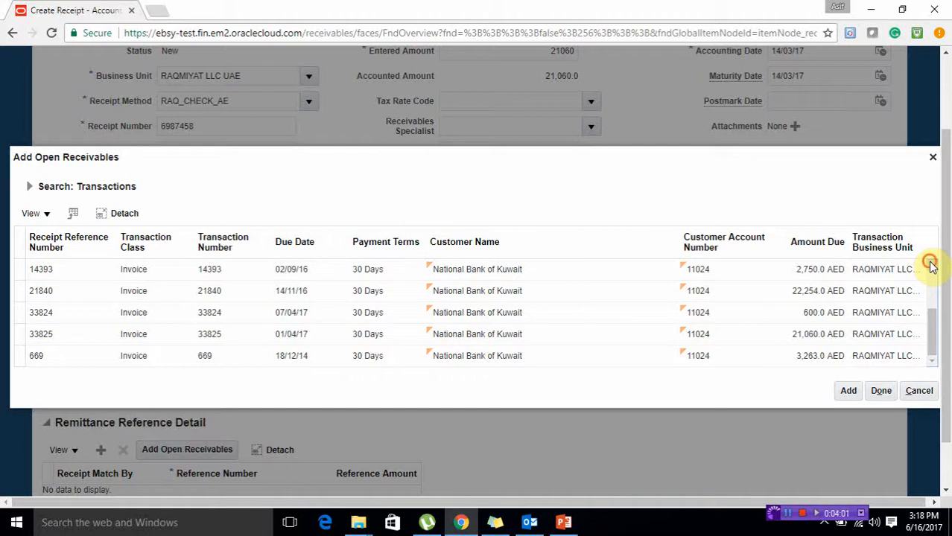
{"action": "scroll", "coordinate": [931, 265], "scroll_direction": "up", "scroll_amount": 5}
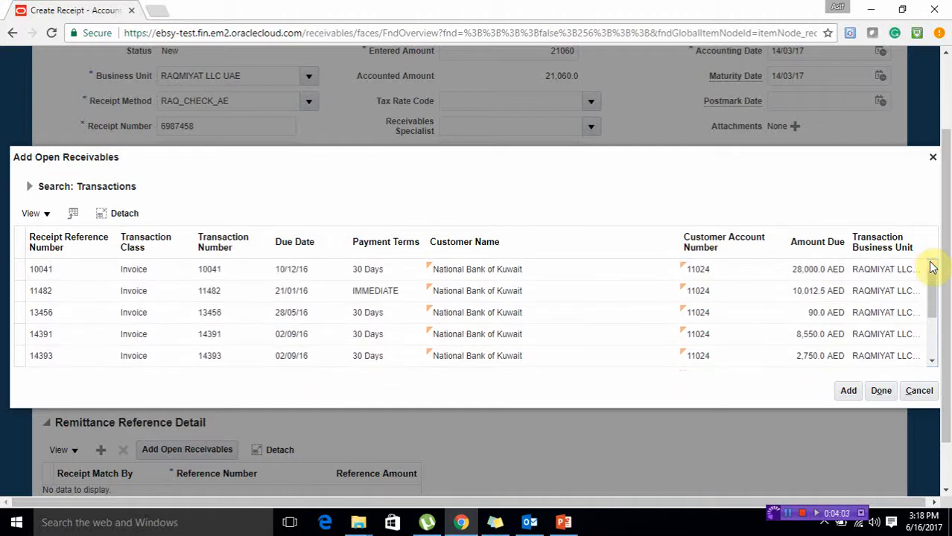
{"action": "left_click", "coordinate": [932, 363]}
{"action": "left_click", "coordinate": [932, 362]}
{"action": "left_click", "coordinate": [932, 362]}
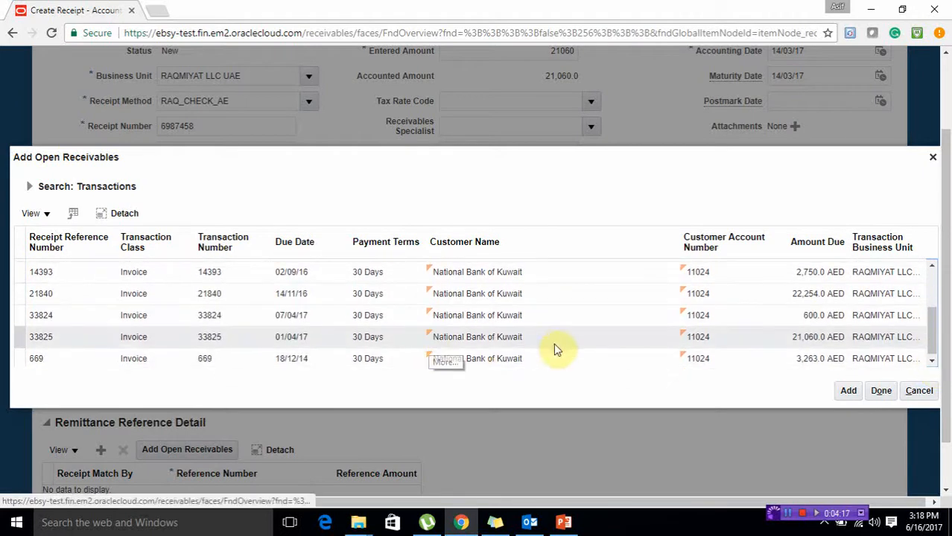
{"action": "left_click", "coordinate": [820, 337]}
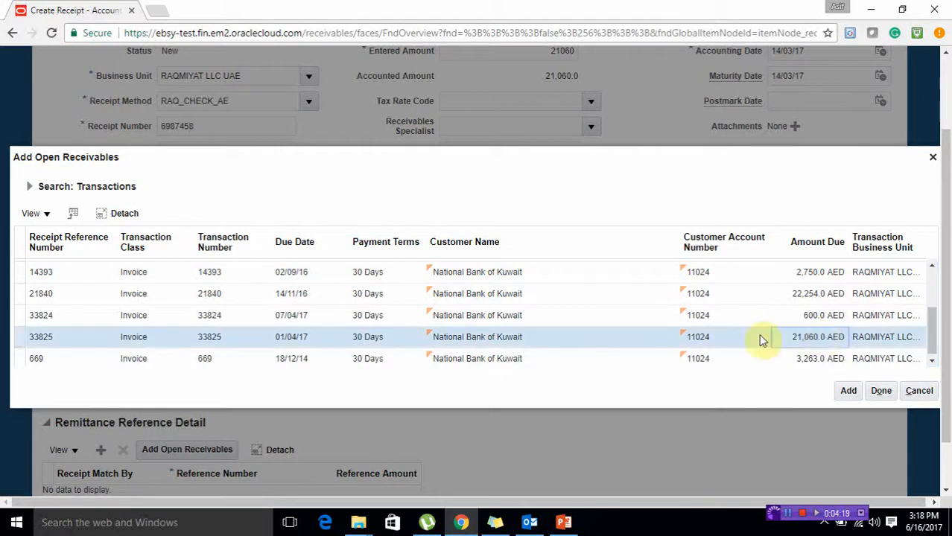
{"action": "left_click", "coordinate": [851, 396]}
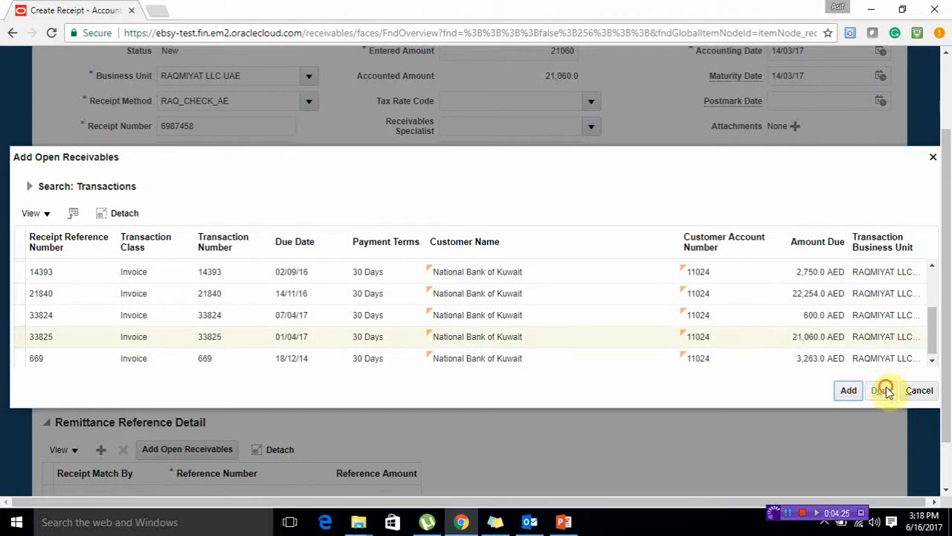
{"action": "left_click", "coordinate": [882, 391]}
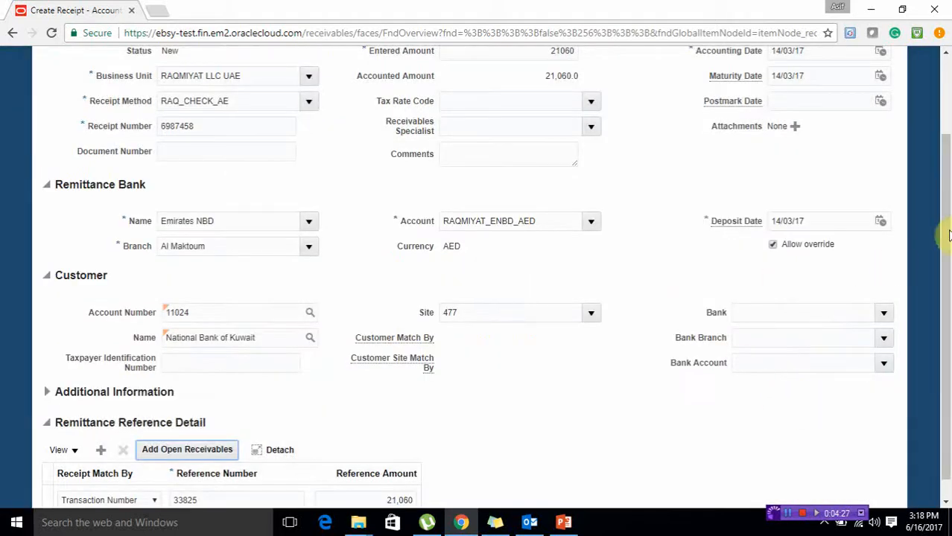
Step: Review the completed receipt and submit it without creating another or applying it manually
{"action": "scroll", "coordinate": [947, 268], "scroll_direction": "down", "scroll_amount": 2}
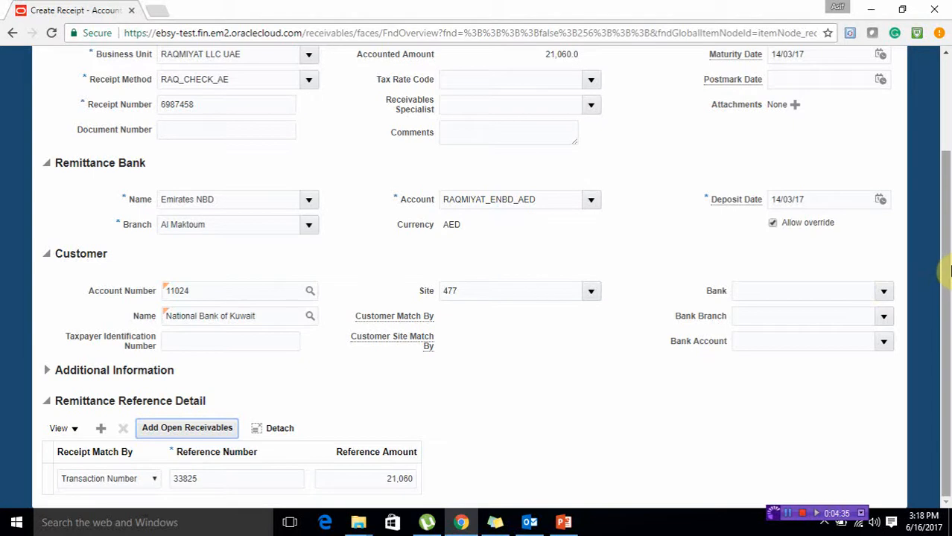
{"action": "left_click_drag", "start_coordinate": [946, 264], "coordinate": [949, 222]}
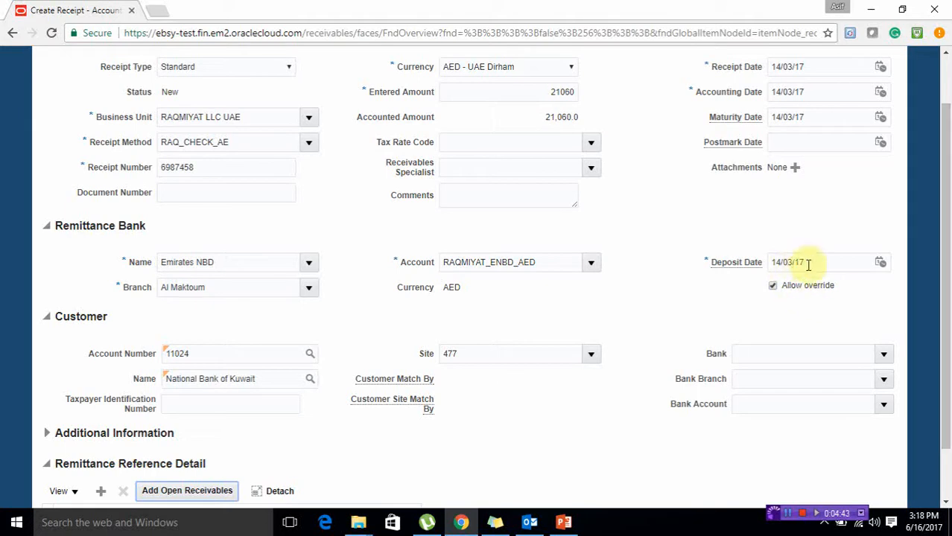
{"action": "left_click_drag", "start_coordinate": [949, 231], "coordinate": [950, 167]}
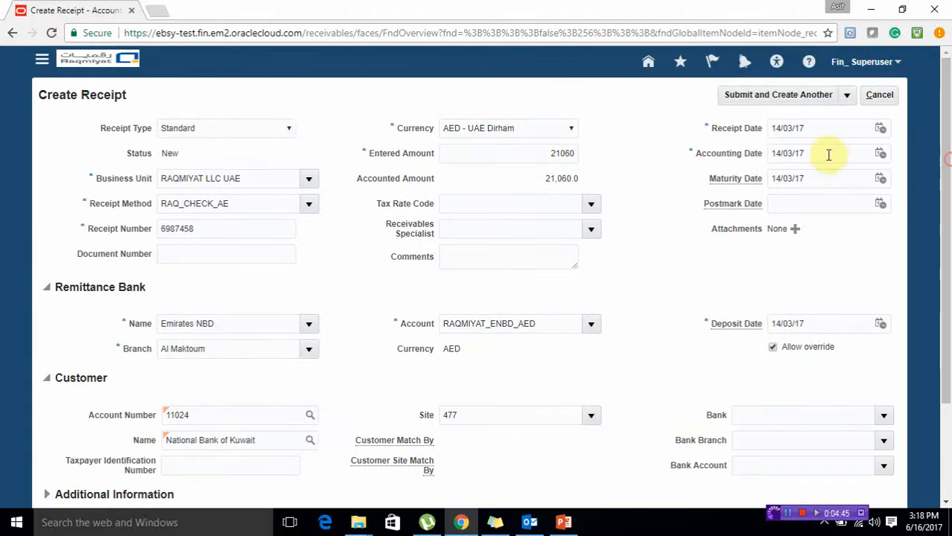
{"action": "left_click", "coordinate": [845, 101]}
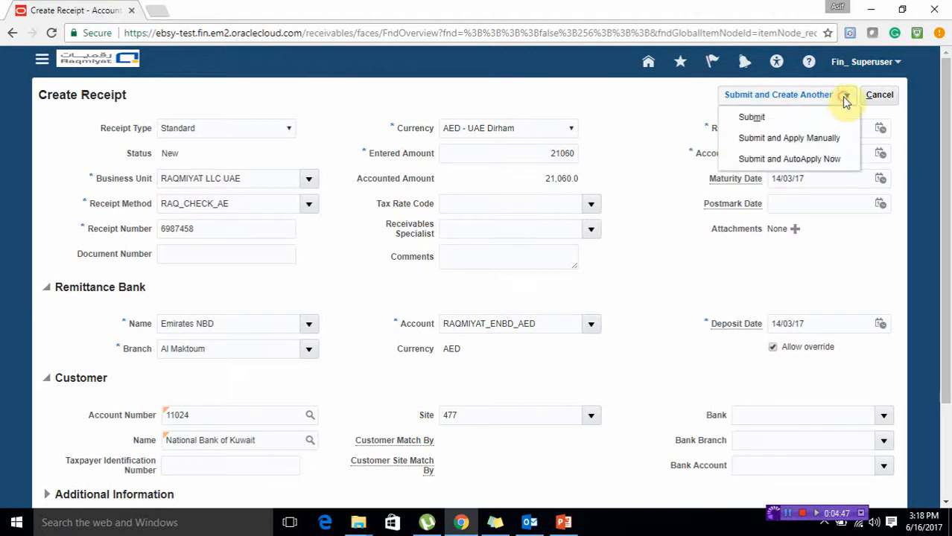
{"action": "left_click", "coordinate": [758, 116]}
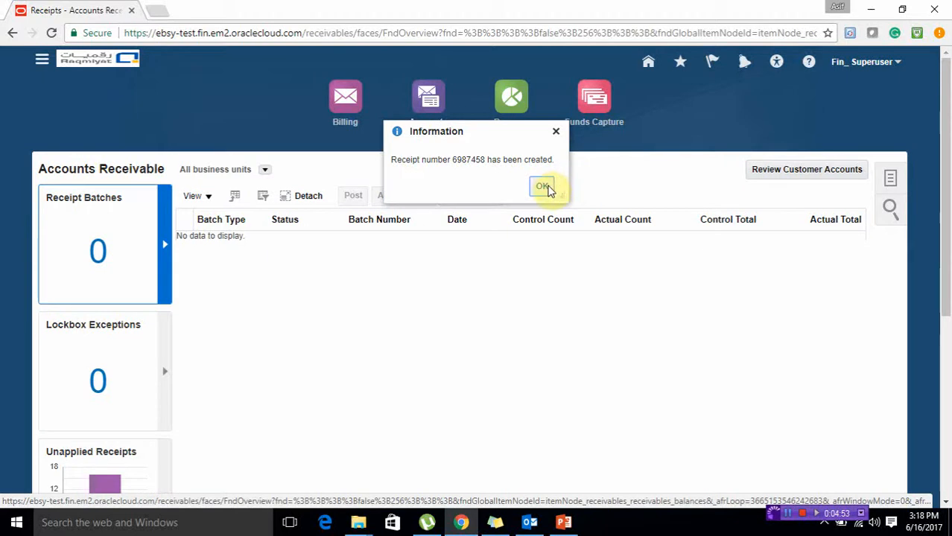
{"action": "left_click", "coordinate": [543, 187]}
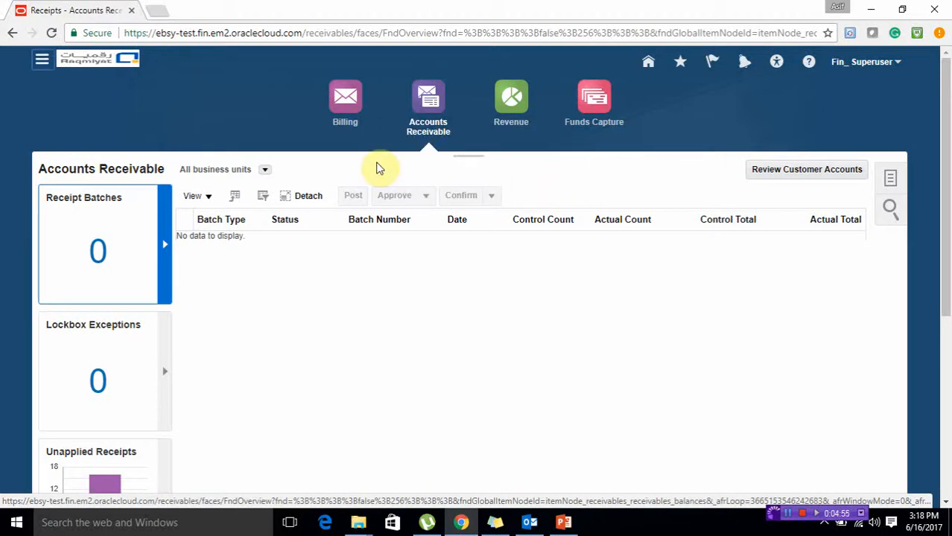
Step: Examine the AR receipts and Posting to GL items on the Training Agenda slide in PowerPoint and return to the browser
{"action": "mouse_move", "coordinate": [562, 522]}
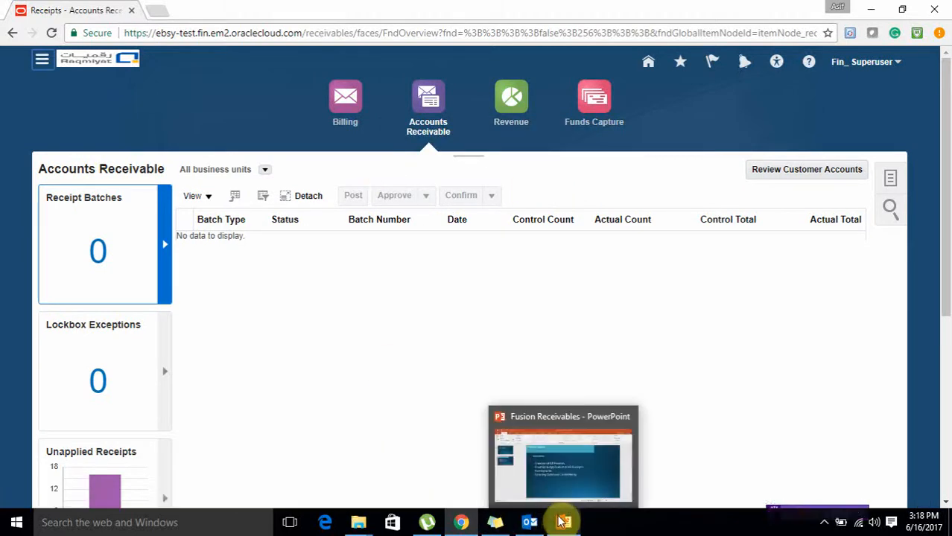
{"action": "left_click", "coordinate": [553, 477]}
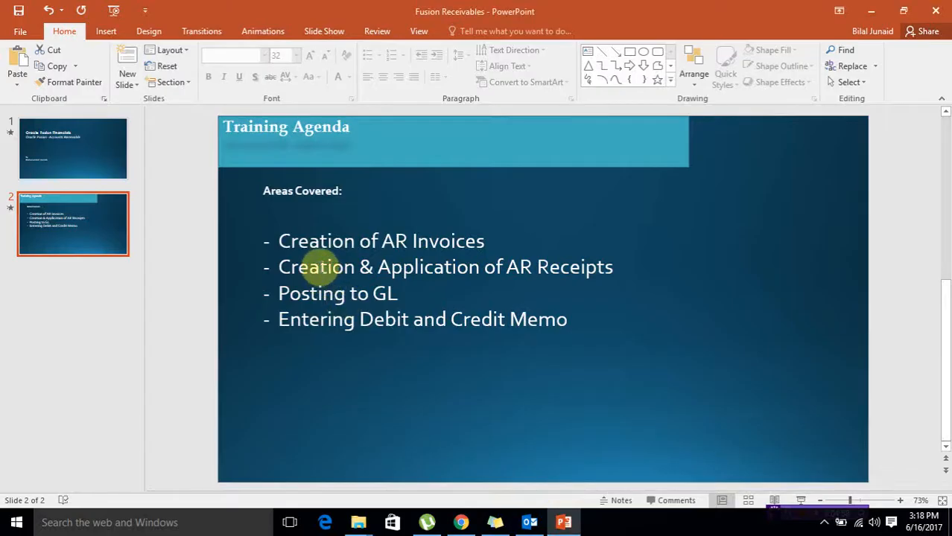
{"action": "left_click", "coordinate": [320, 268]}
{"action": "mouse_move", "coordinate": [340, 266]}
{"action": "left_mouse_down"}
{"action": "mouse_move", "coordinate": [538, 267]}
{"action": "mouse_move", "coordinate": [583, 255]}
{"action": "mouse_move", "coordinate": [617, 267]}
{"action": "left_mouse_up"}
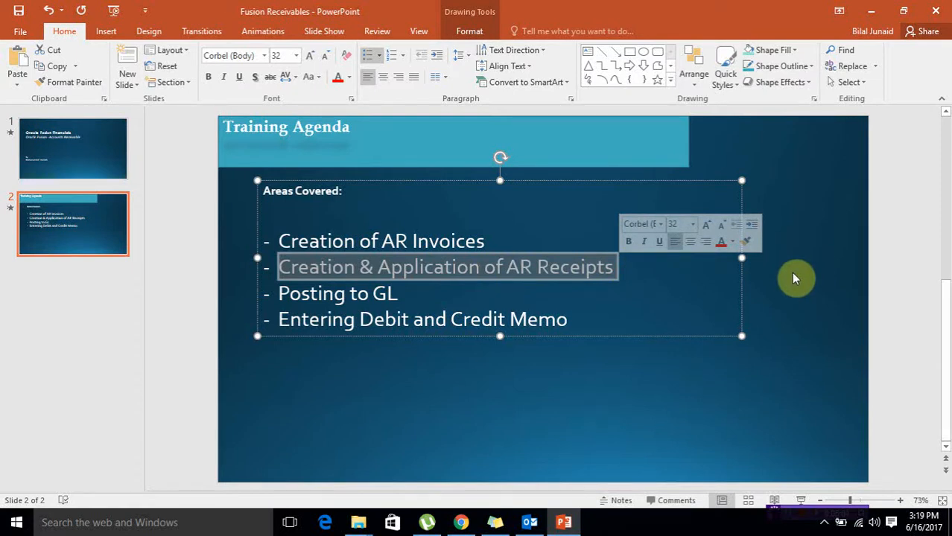
{"action": "left_click", "coordinate": [379, 294]}
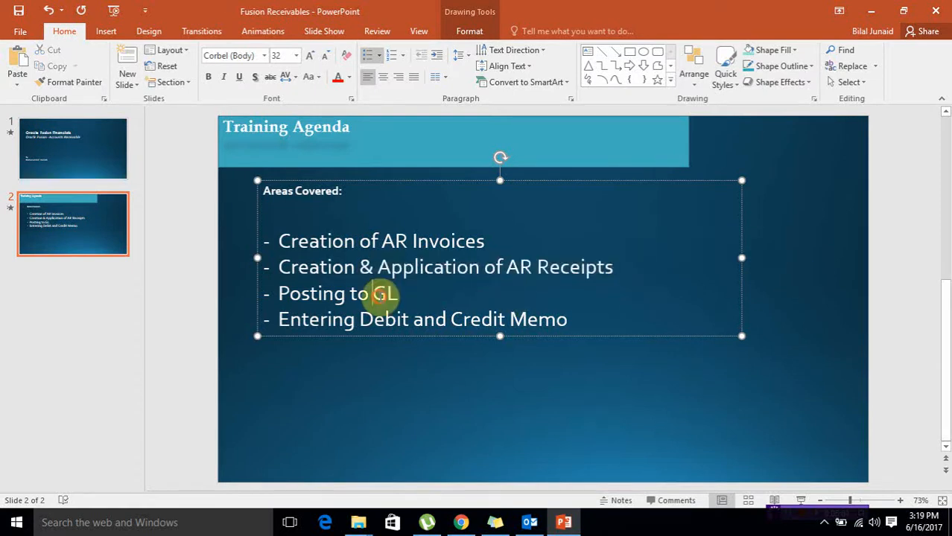
{"action": "left_click_drag", "start_coordinate": [386, 294], "coordinate": [287, 295]}
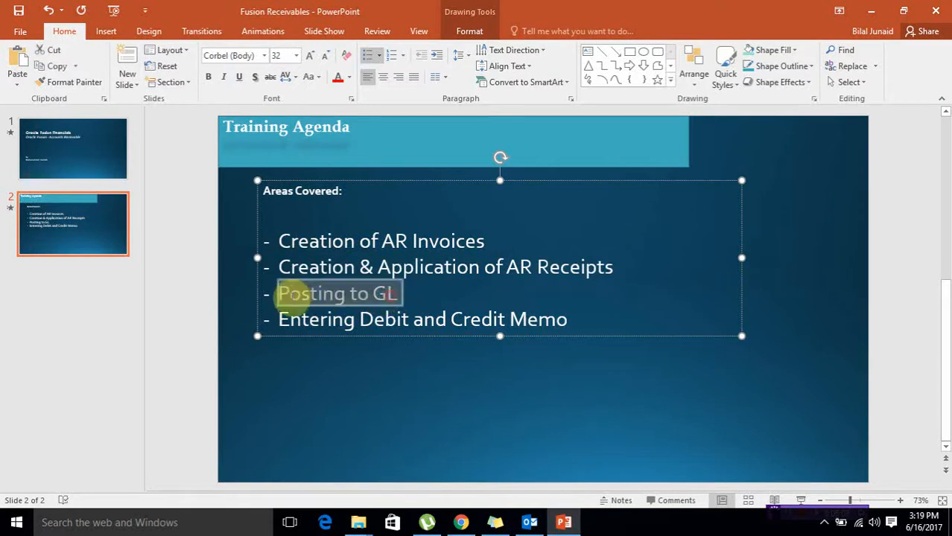
{"action": "left_click", "coordinate": [802, 291]}
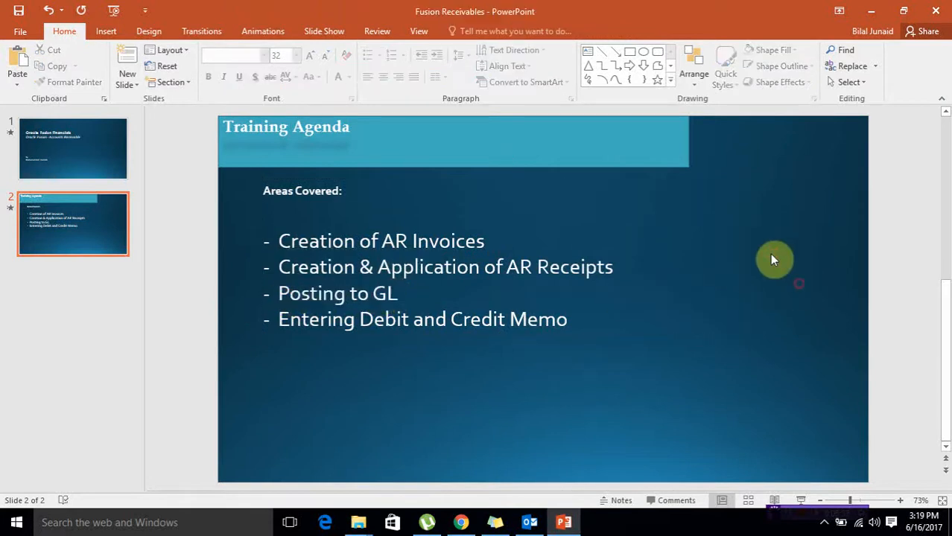
{"action": "left_click", "coordinate": [872, 11]}
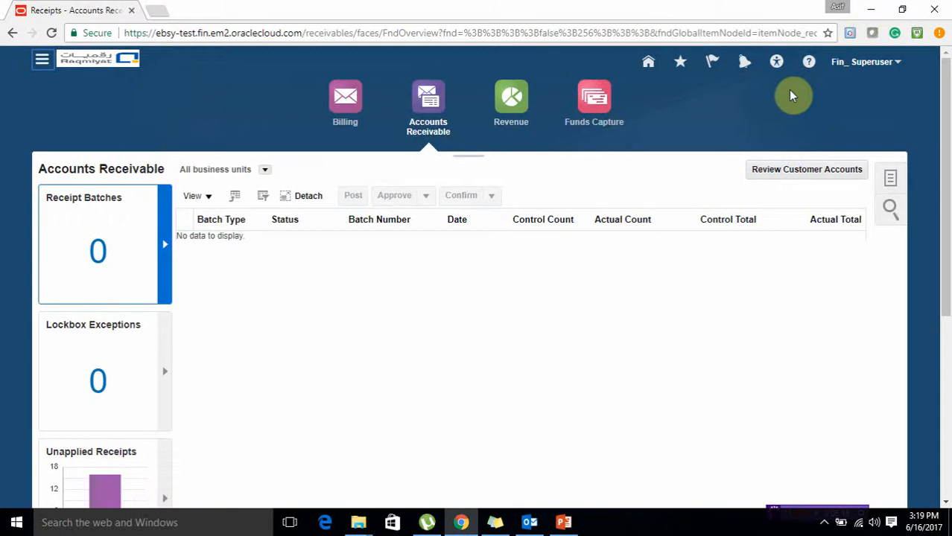